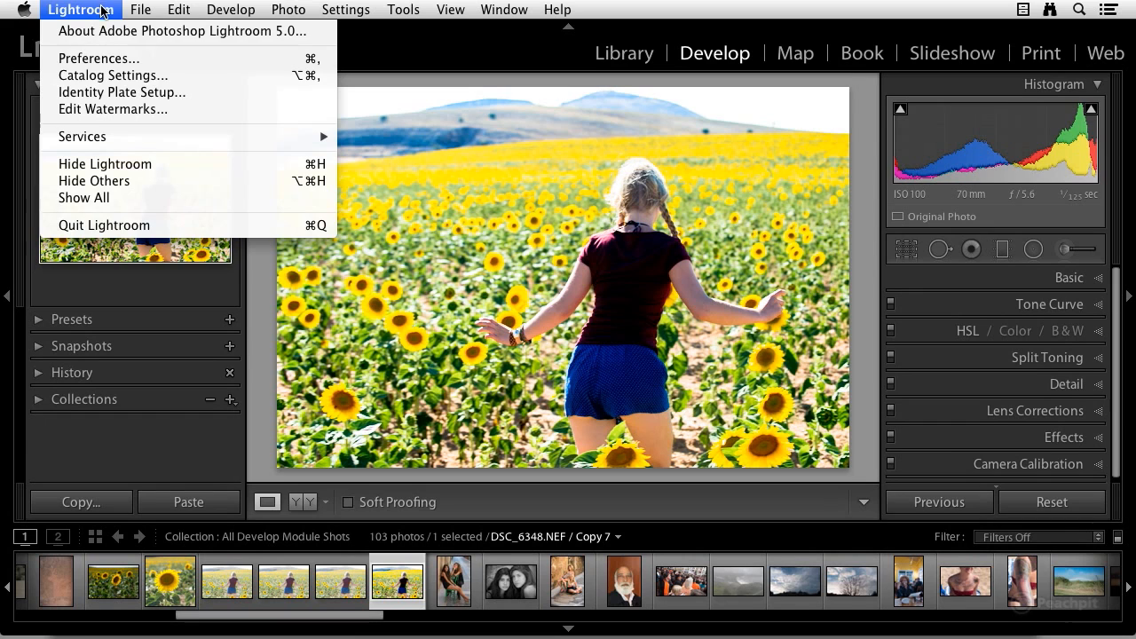
- Review the External Editing preferences for Photoshop and the additional editor, and close the preferences
{"action": "left_click", "coordinate": [118, 60]}
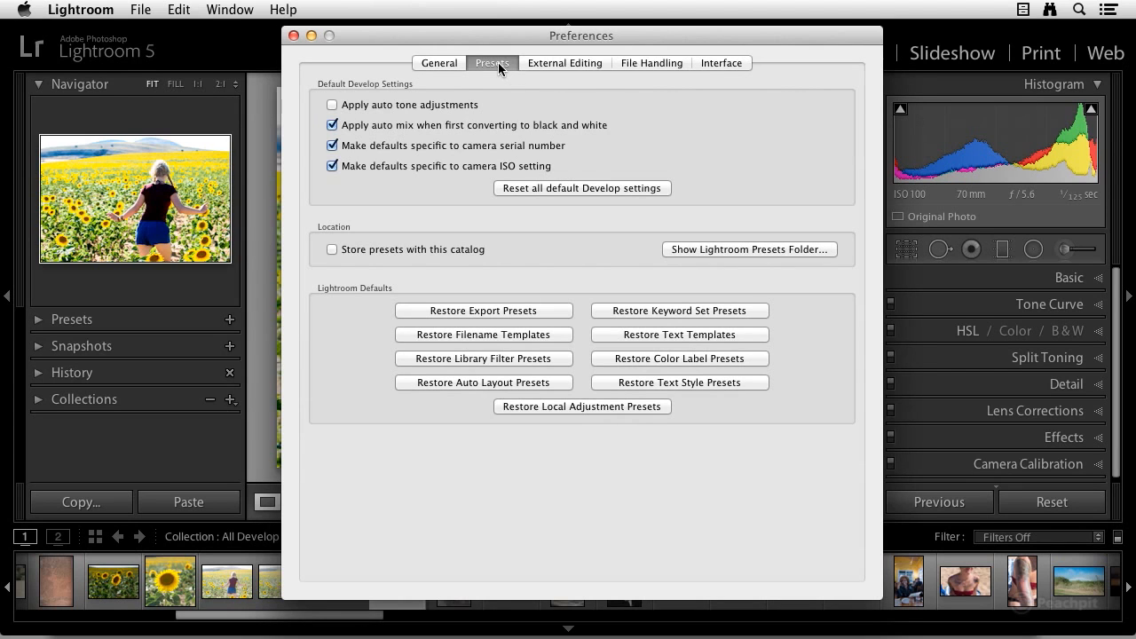
{"action": "left_click", "coordinate": [567, 64]}
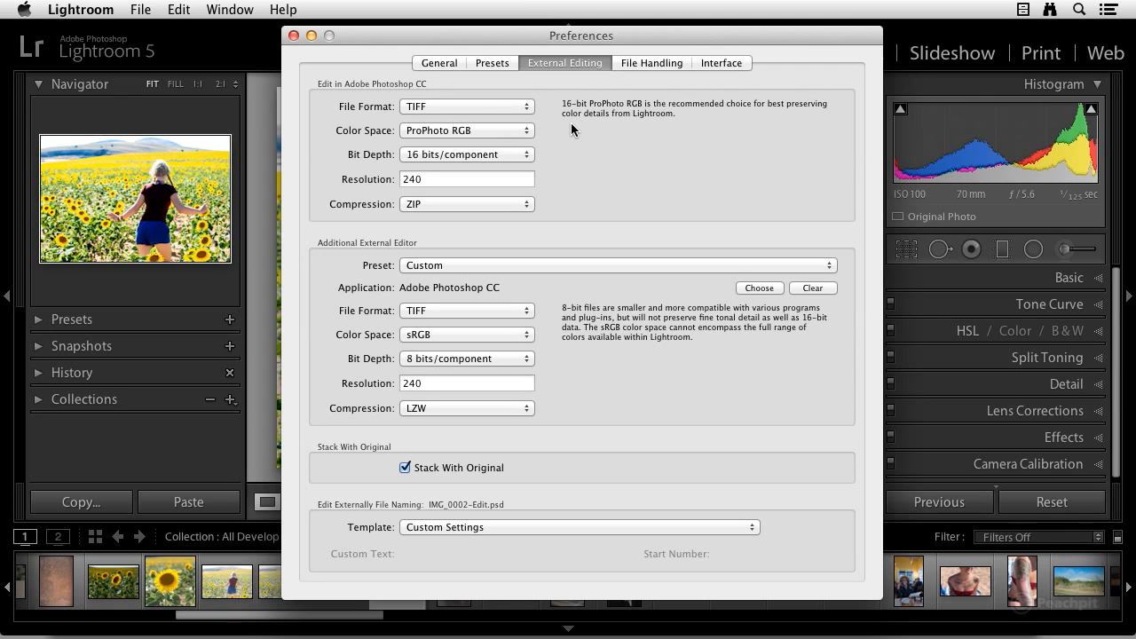
{"action": "left_click", "coordinate": [294, 35]}
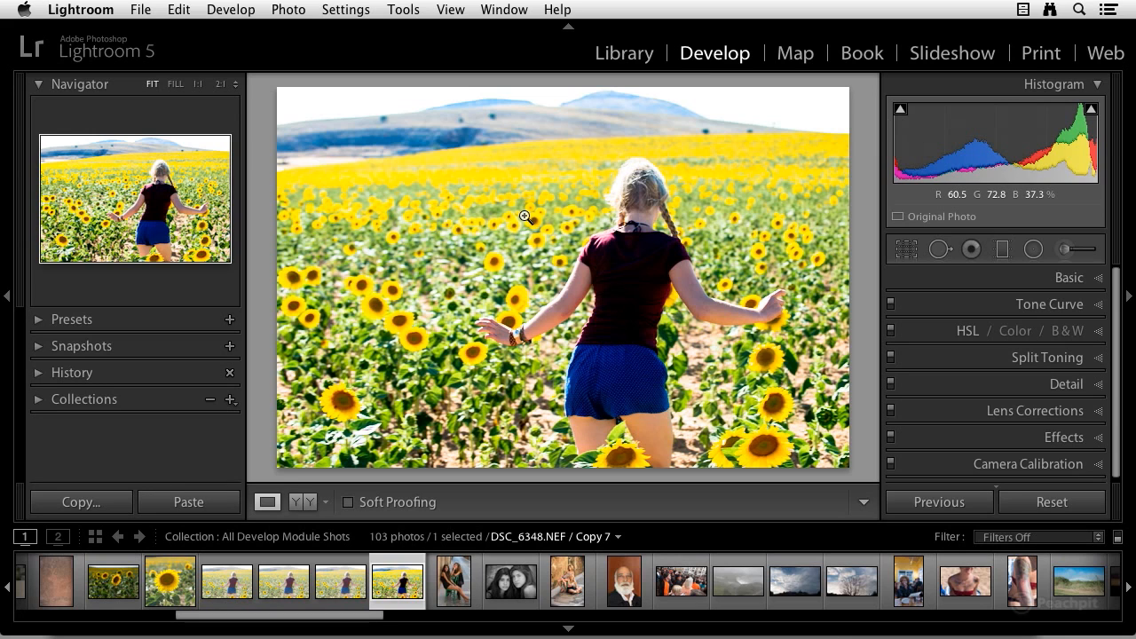
- View the external editor choices offered for editing the sunflower photo, without picking one
{"action": "right_click", "coordinate": [523, 216]}
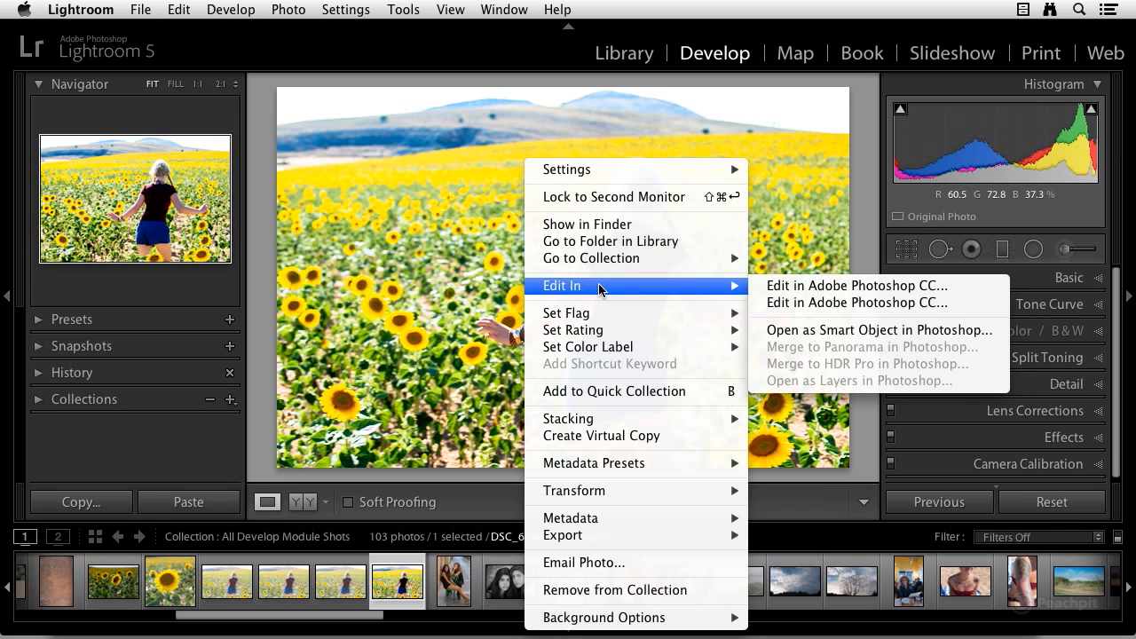
{"action": "mouse_move", "coordinate": [720, 284]}
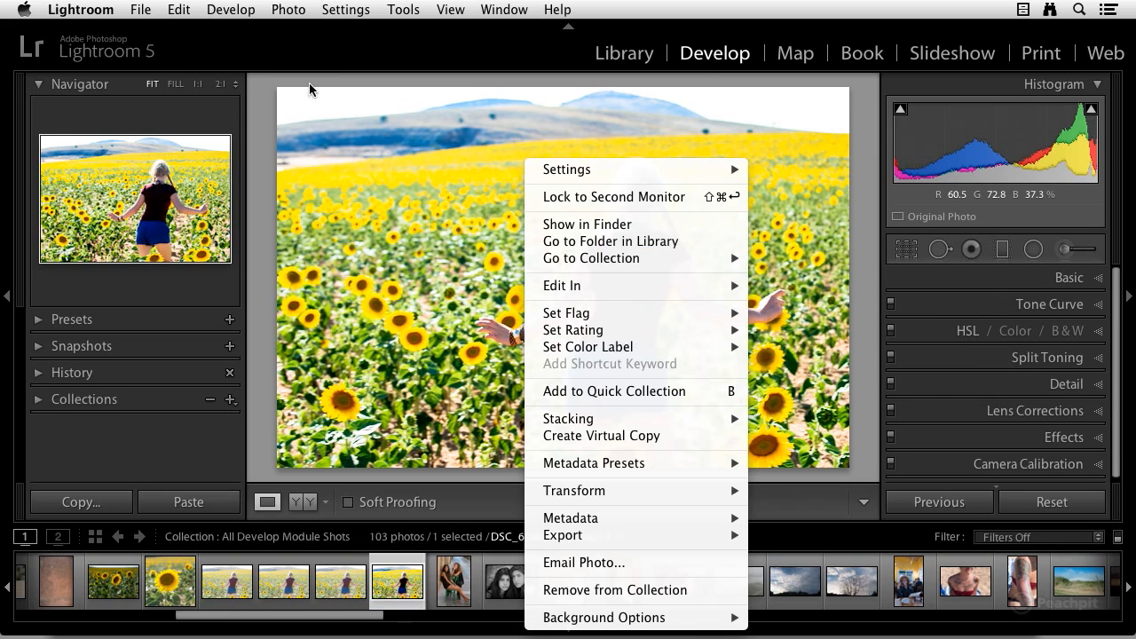
{"action": "left_click", "coordinate": [318, 104]}
- Reopen the preferences and choose TIFF as the Photoshop CC file format with ZIP compression
{"action": "left_click", "coordinate": [79, 10]}
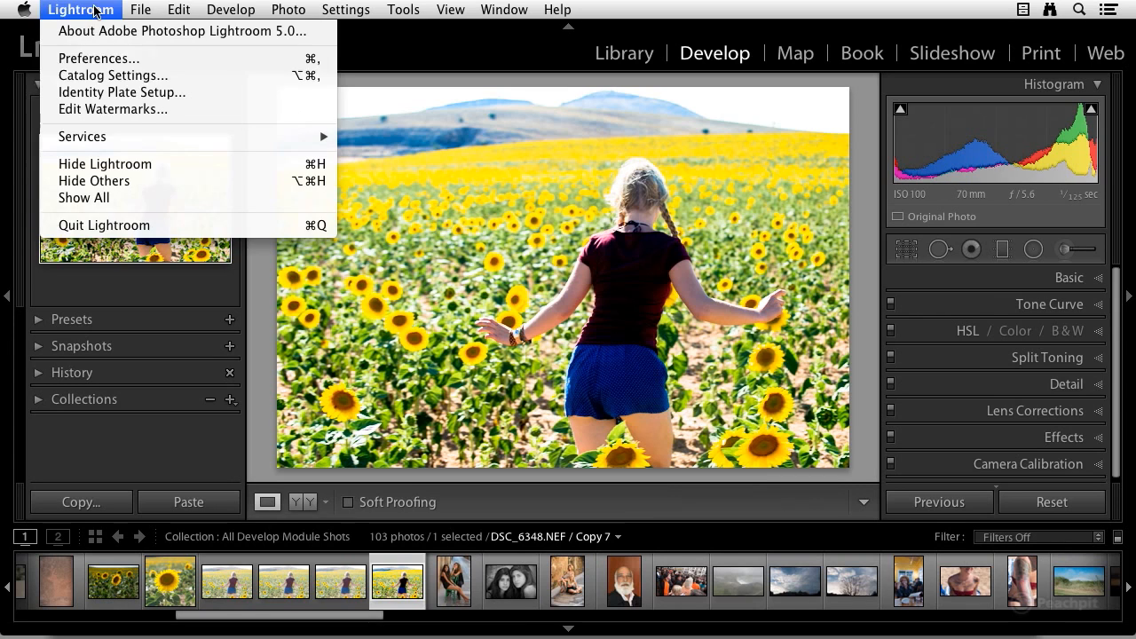
{"action": "left_click", "coordinate": [97, 57]}
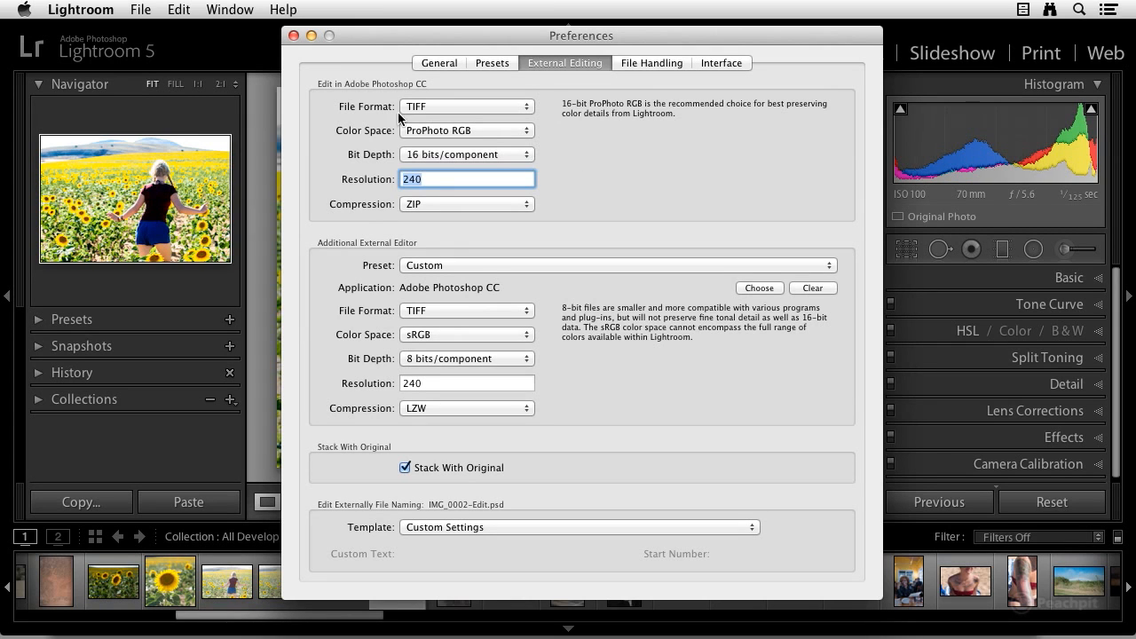
{"action": "left_click", "coordinate": [503, 106]}
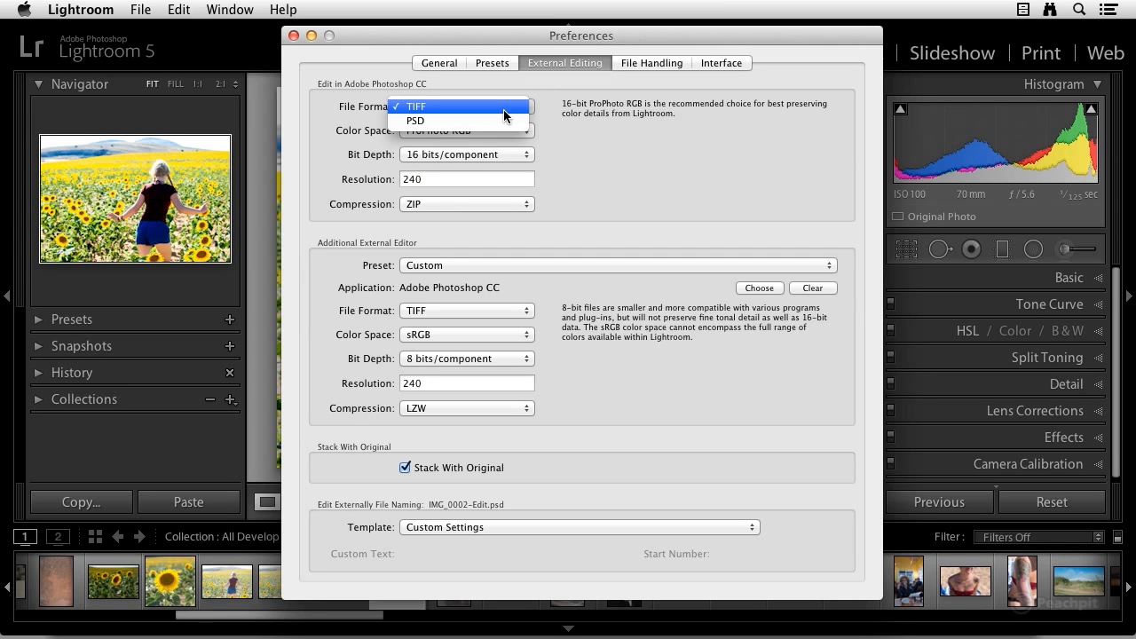
{"action": "left_click", "coordinate": [503, 109]}
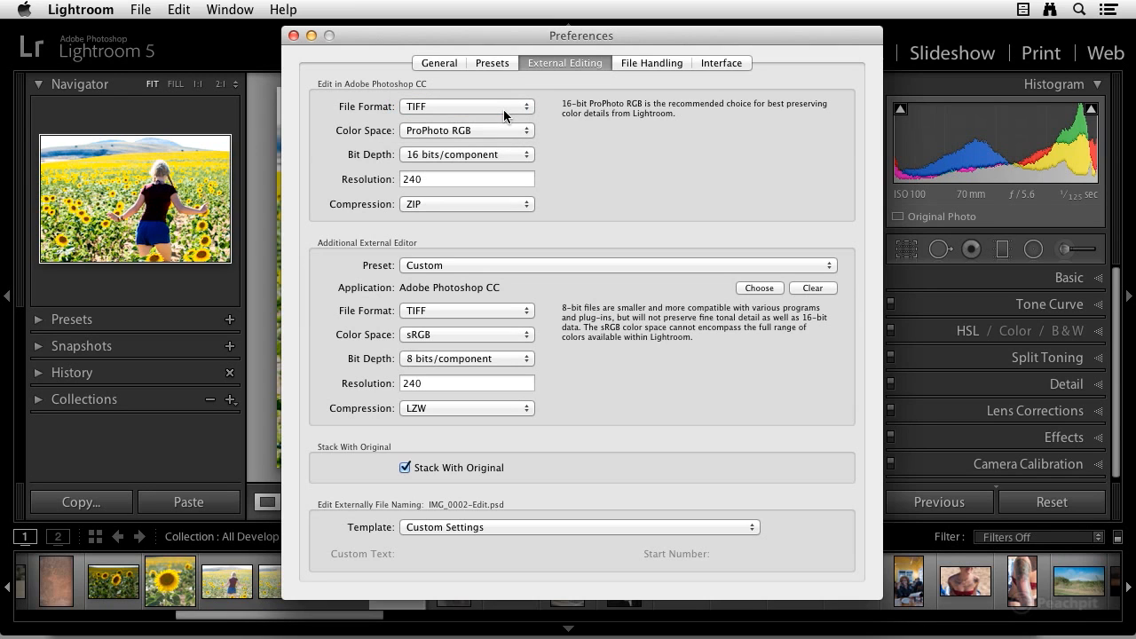
{"action": "left_click", "coordinate": [435, 205]}
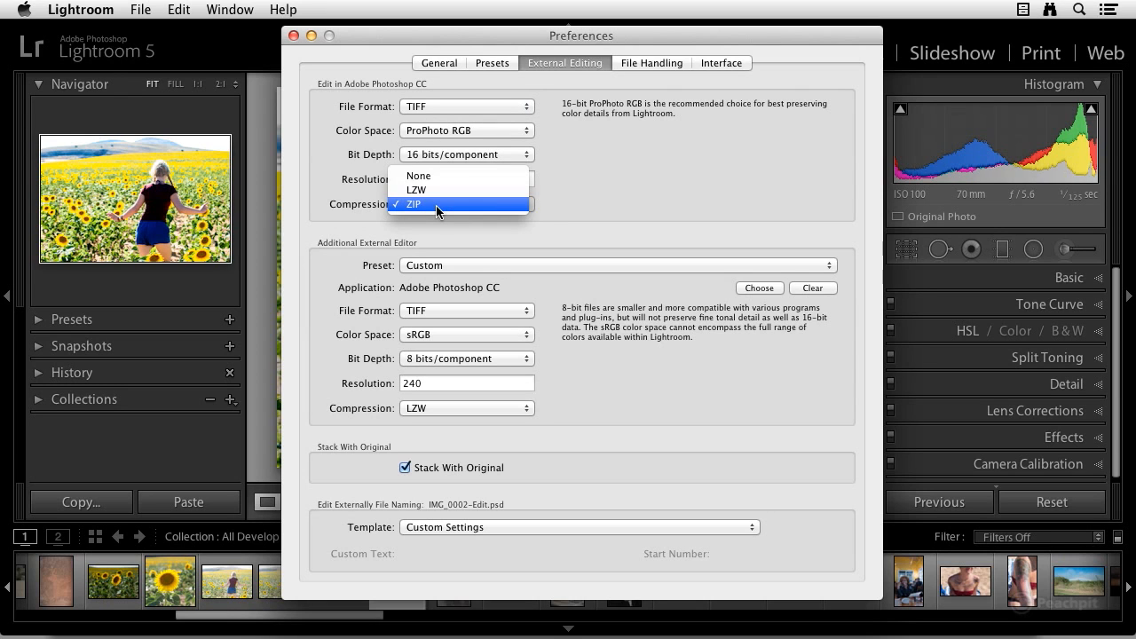
{"action": "left_click", "coordinate": [436, 205]}
- Try PSD as the file format for editing in Photoshop CC, and restore TIFF
{"action": "left_click", "coordinate": [467, 104]}
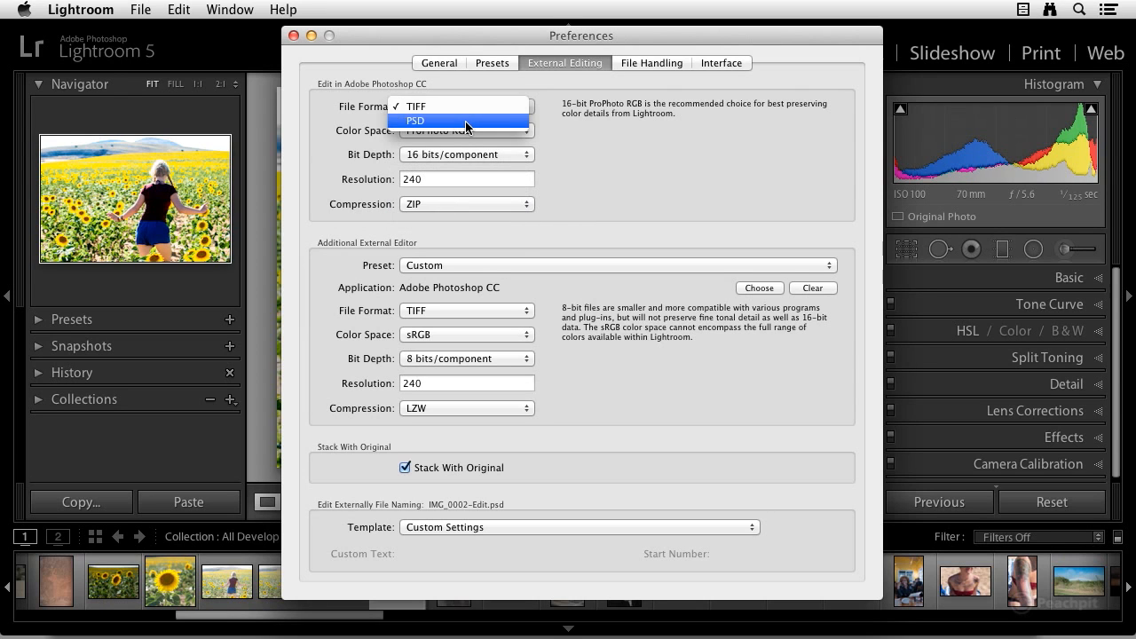
{"action": "left_click", "coordinate": [465, 120]}
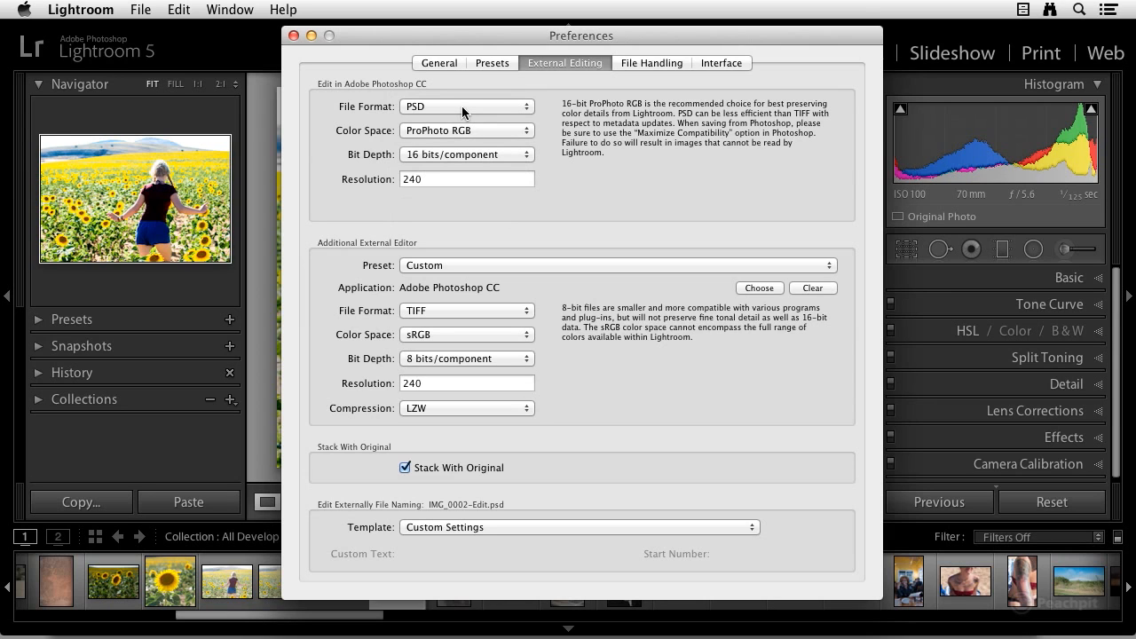
{"action": "left_click", "coordinate": [461, 106]}
{"action": "left_click", "coordinate": [462, 94]}
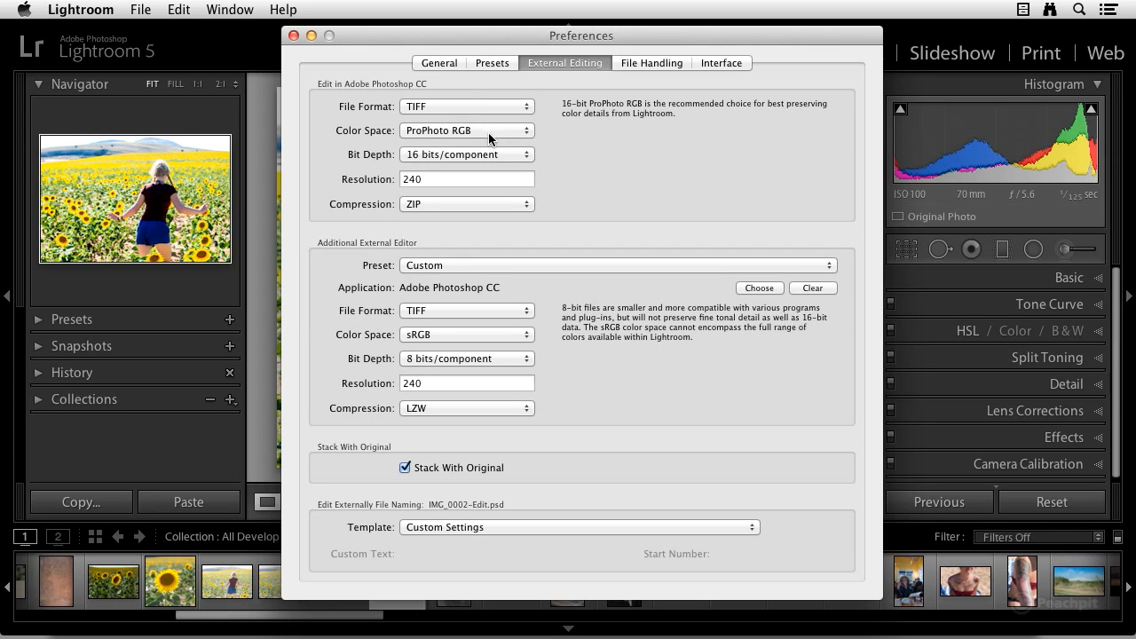
- Choose ProPhoto RGB as the color space for editing in Photoshop CC
{"action": "left_click", "coordinate": [459, 134]}
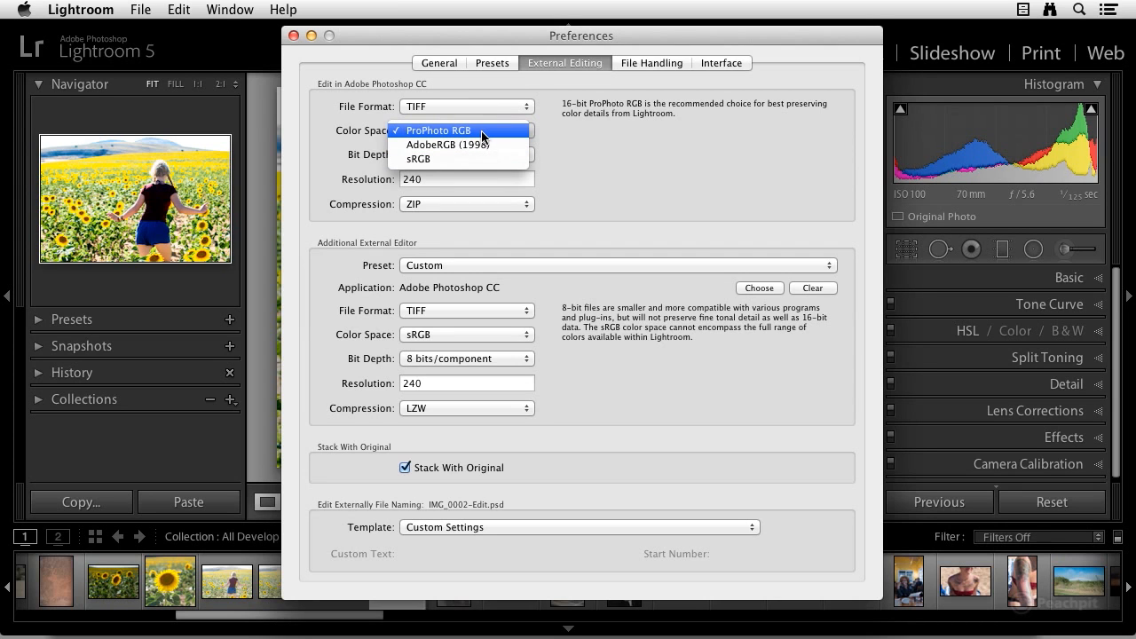
{"action": "left_click", "coordinate": [481, 130]}
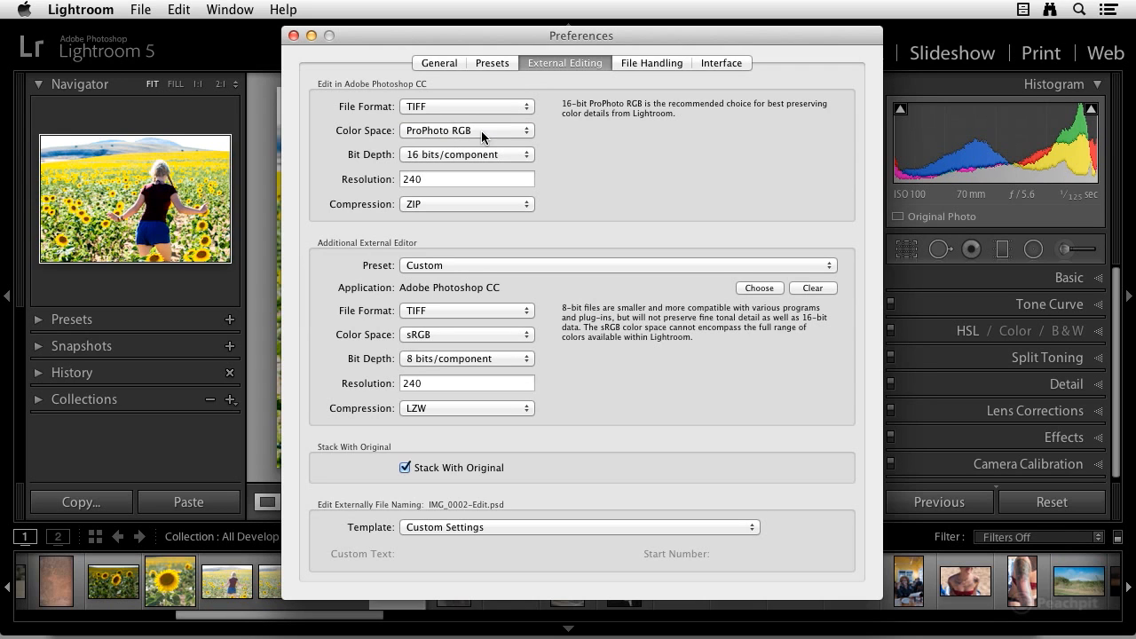
{"action": "left_click", "coordinate": [482, 131]}
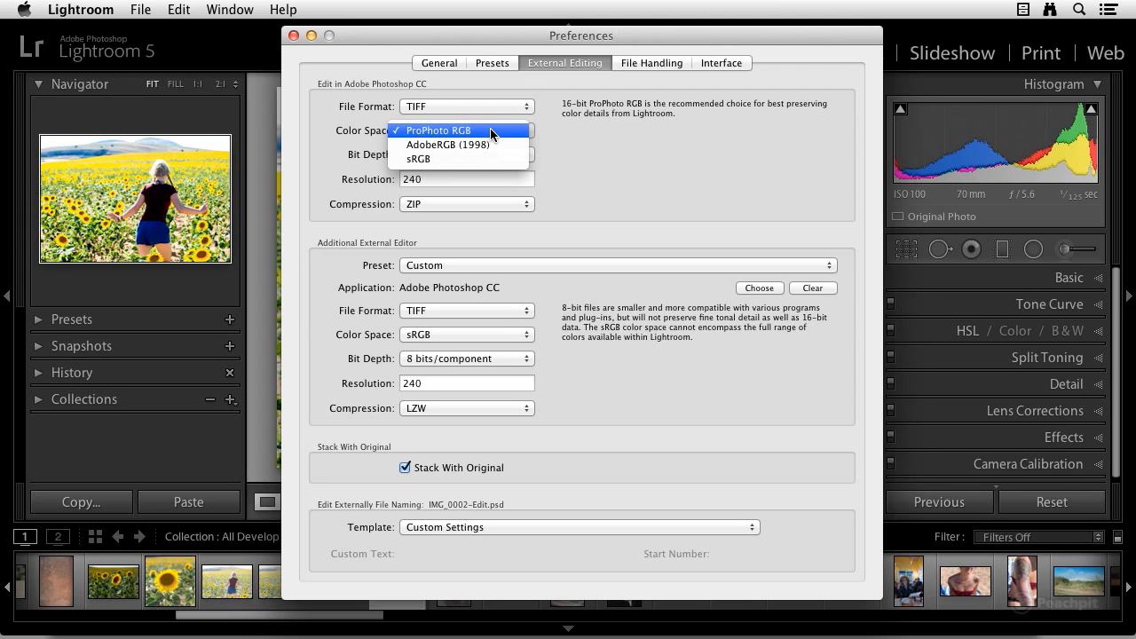
{"action": "left_click", "coordinate": [491, 130]}
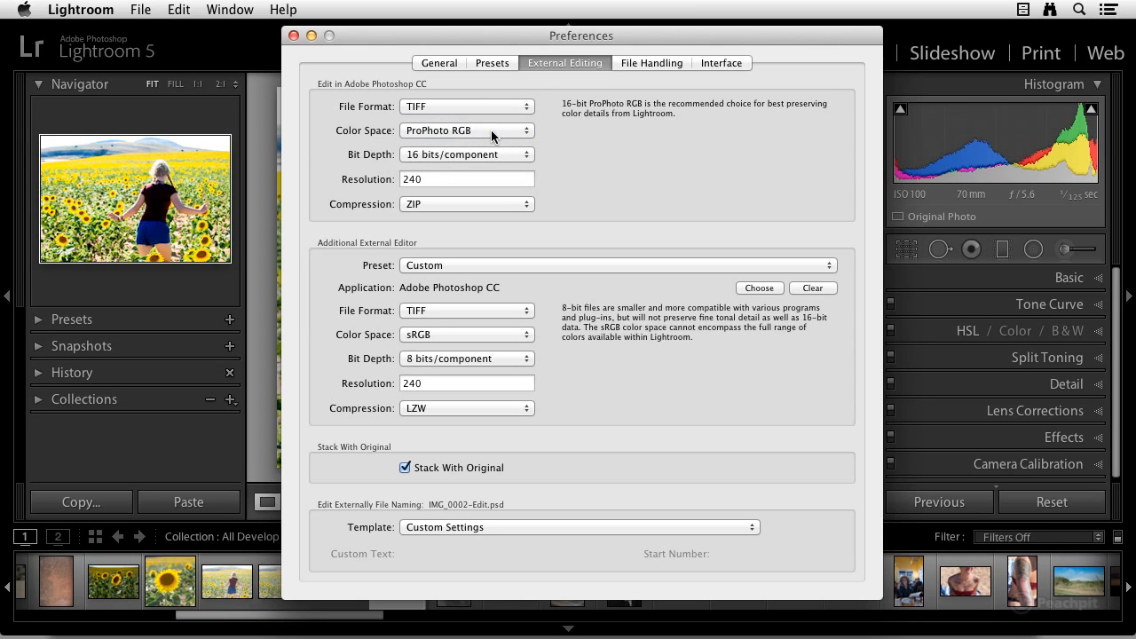
{"action": "left_click", "coordinate": [491, 130]}
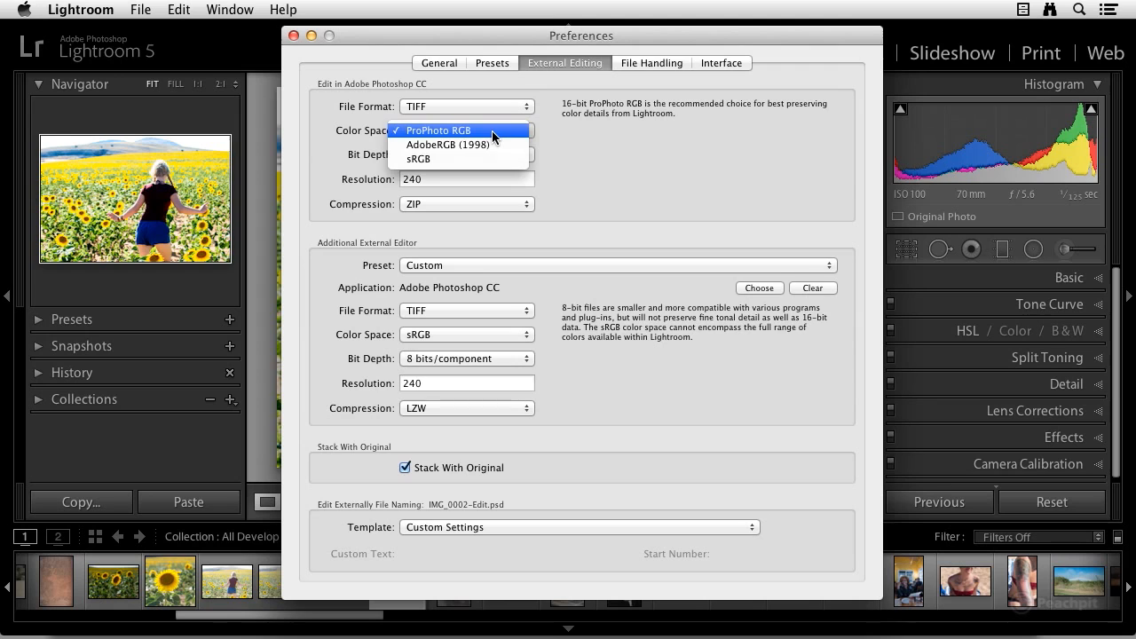
{"action": "left_click", "coordinate": [491, 130]}
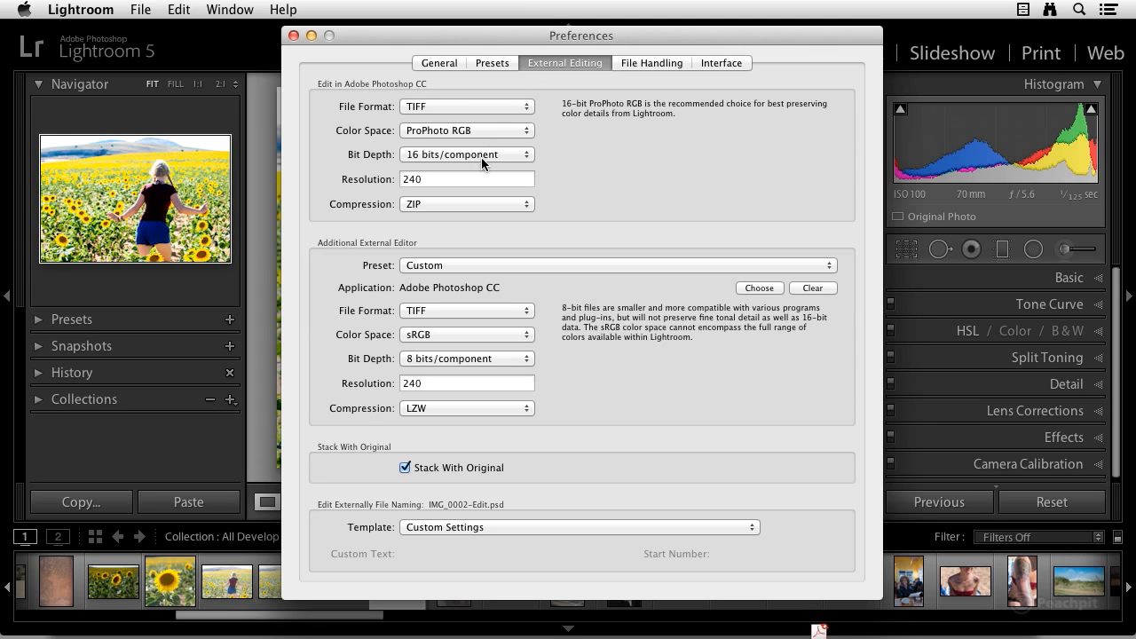
- Set the Photoshop CC bit depth to 16 bits/component and the compression to ZIP
{"action": "left_click", "coordinate": [486, 154]}
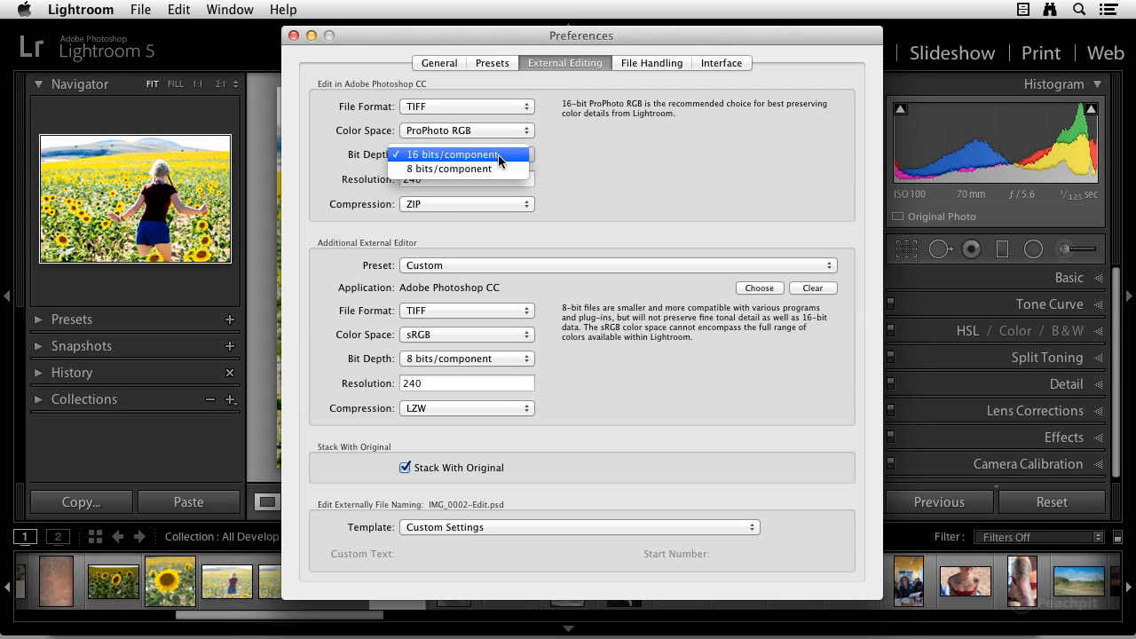
{"action": "left_click", "coordinate": [498, 154]}
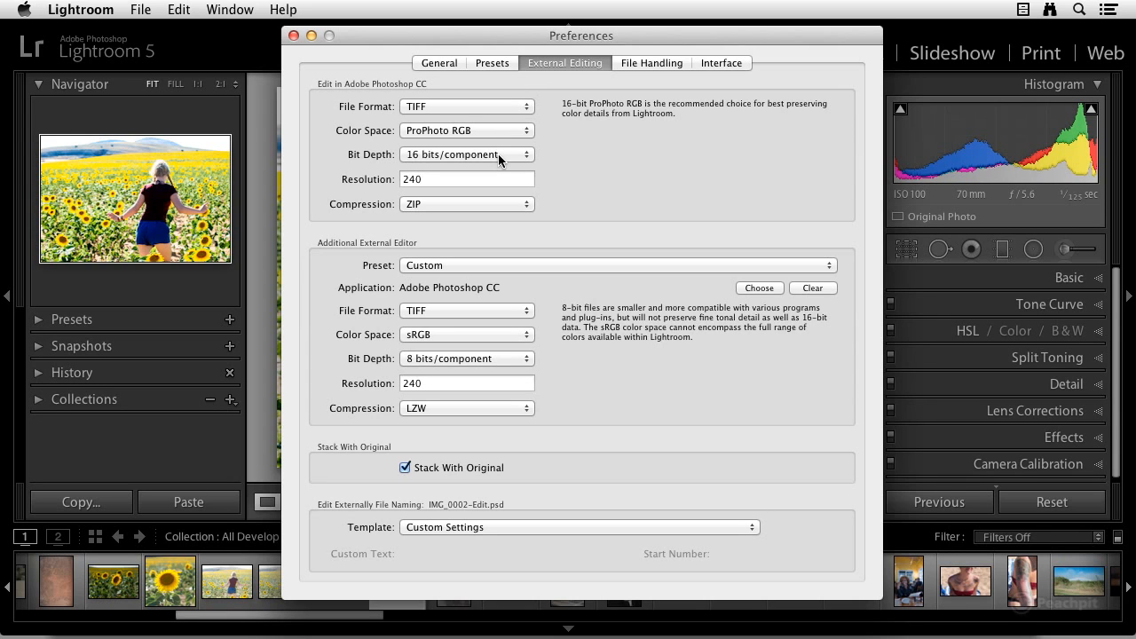
{"action": "left_click", "coordinate": [458, 203]}
{"action": "left_click", "coordinate": [457, 204]}
- Configure the additional external editor with TIFF format, sRGB color space, 8 bits/component and LZW compression
{"action": "left_click", "coordinate": [467, 310]}
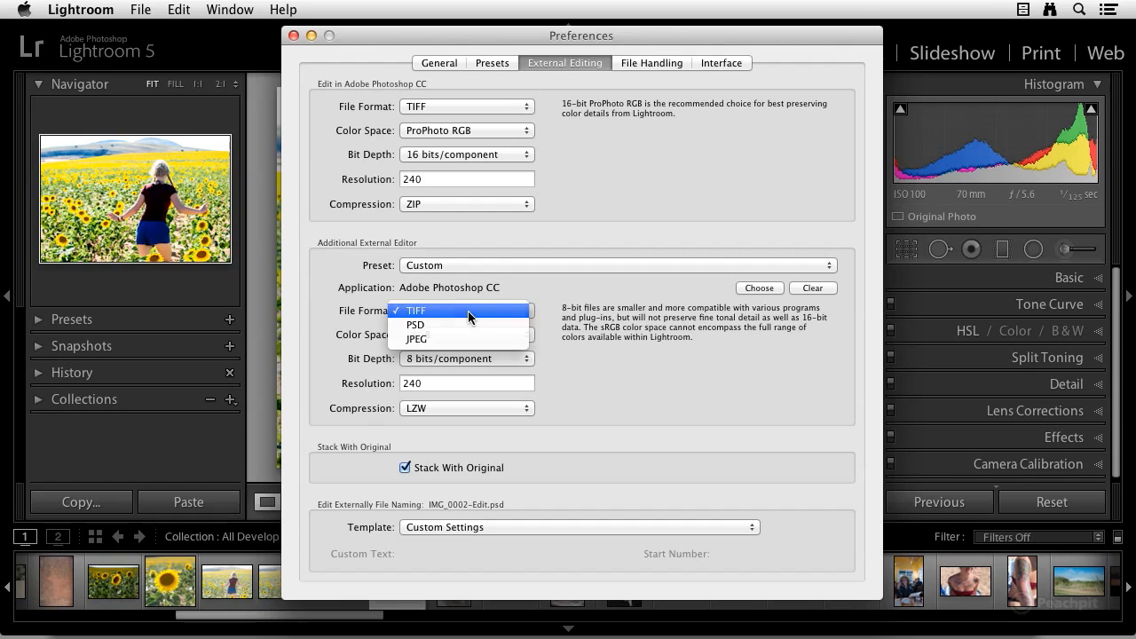
{"action": "left_click", "coordinate": [468, 311]}
{"action": "left_click", "coordinate": [466, 334]}
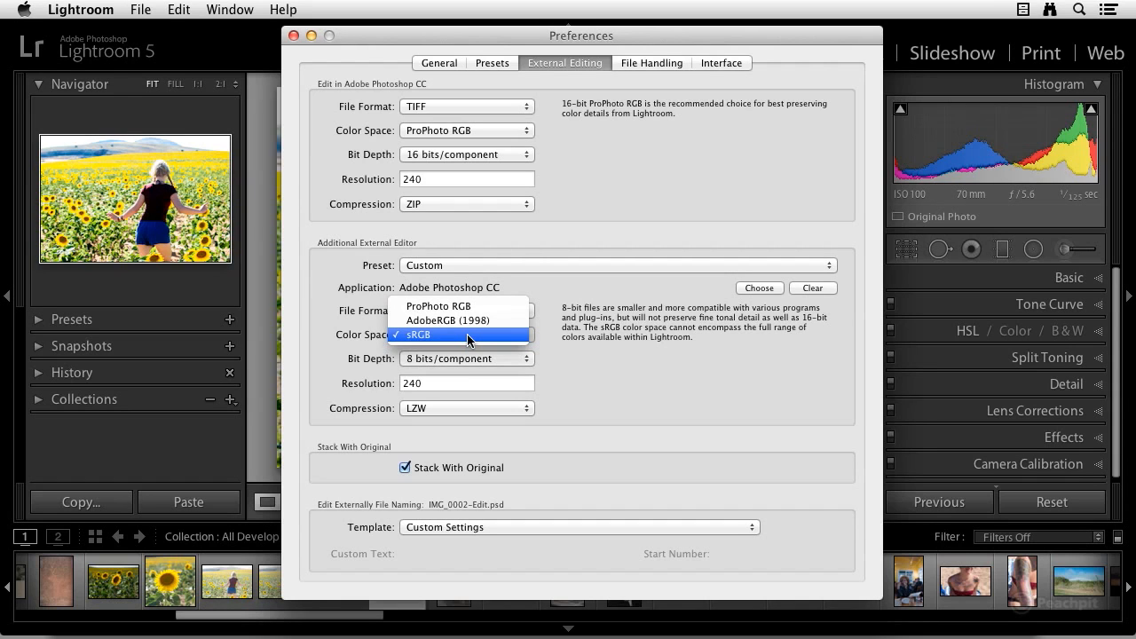
{"action": "left_click", "coordinate": [467, 334]}
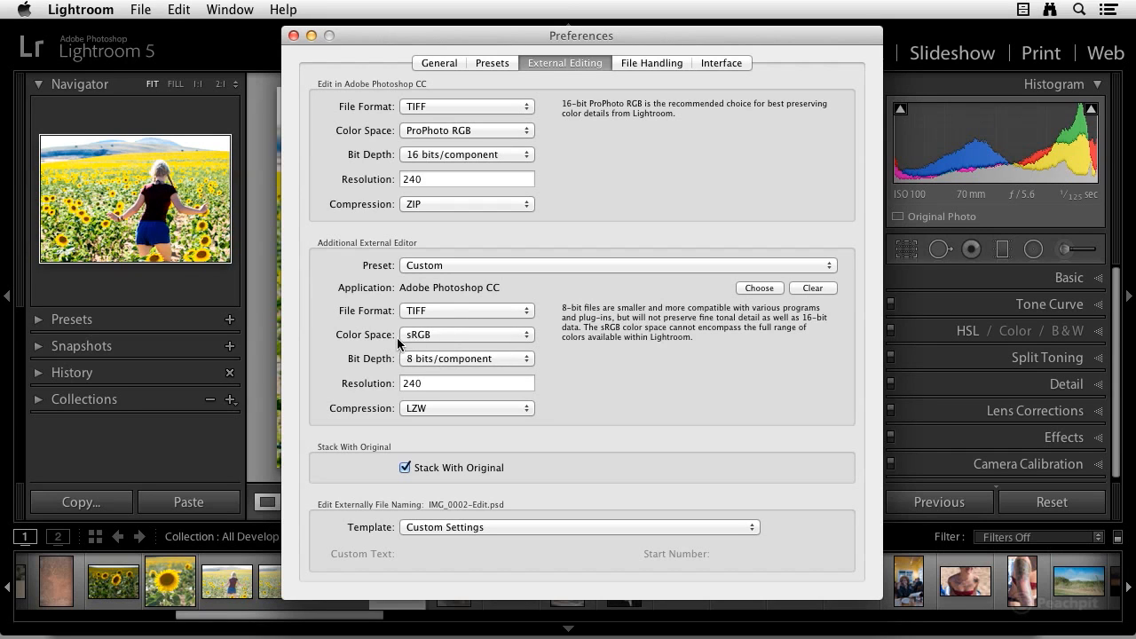
{"action": "left_click", "coordinate": [441, 359]}
{"action": "left_click", "coordinate": [444, 357]}
{"action": "left_click", "coordinate": [462, 410]}
{"action": "left_click", "coordinate": [462, 407]}
- Save the additional editor settings as a preset named "Photoshop CC 8-bit sRGB" and close the preferences
{"action": "left_click", "coordinate": [538, 263]}
{"action": "left_click", "coordinate": [526, 293]}
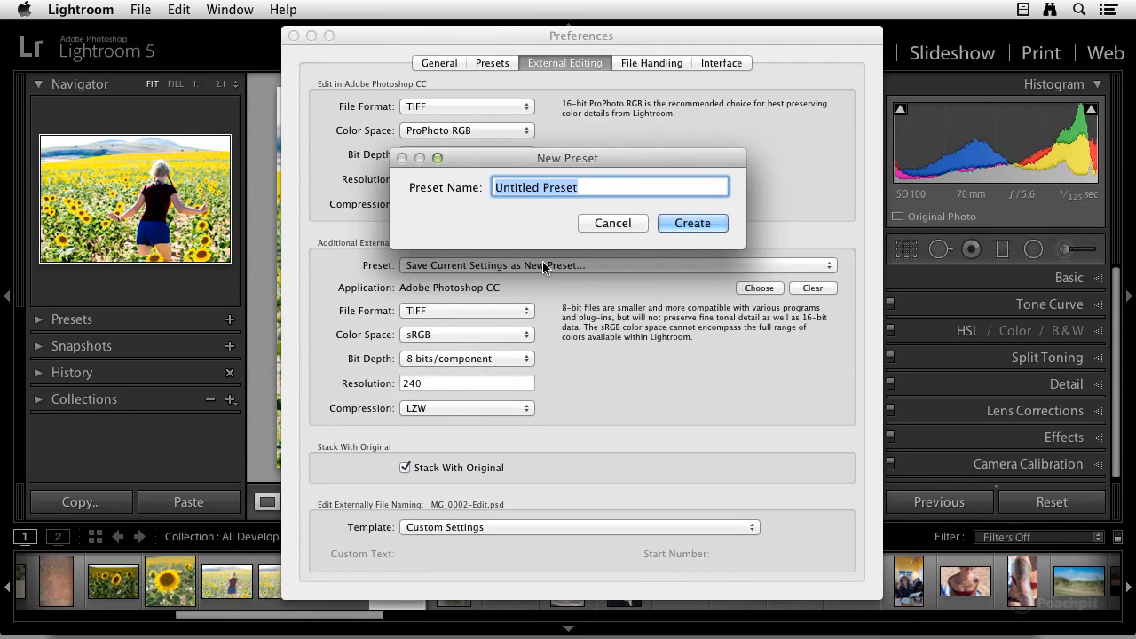
{"action": "type", "text": "P"}
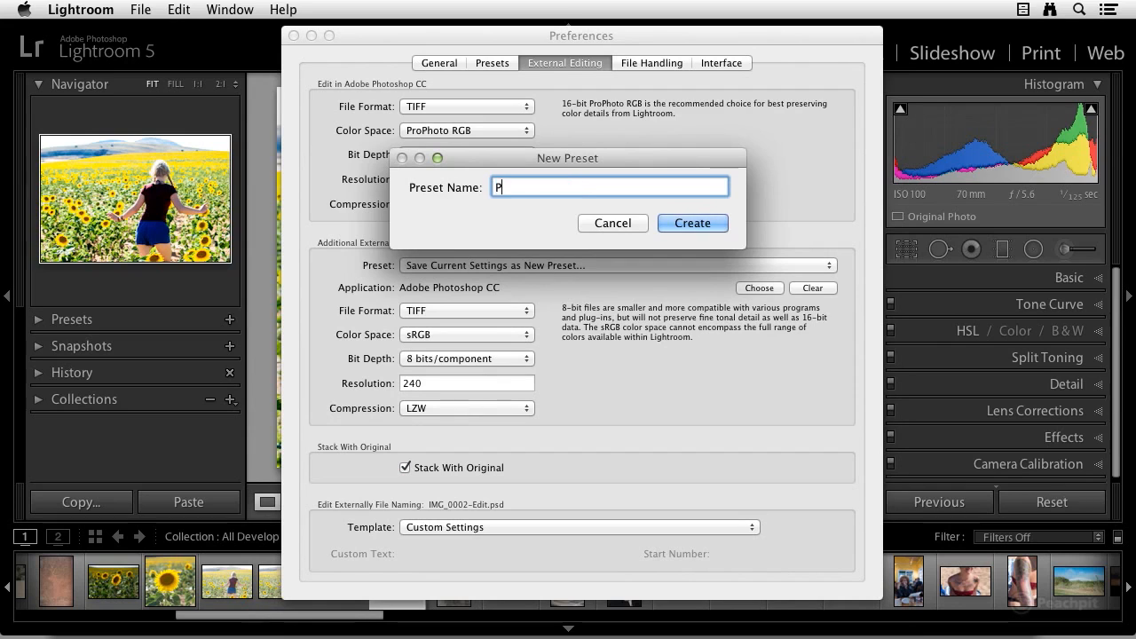
{"action": "type", "text": "hotoshop CC"}
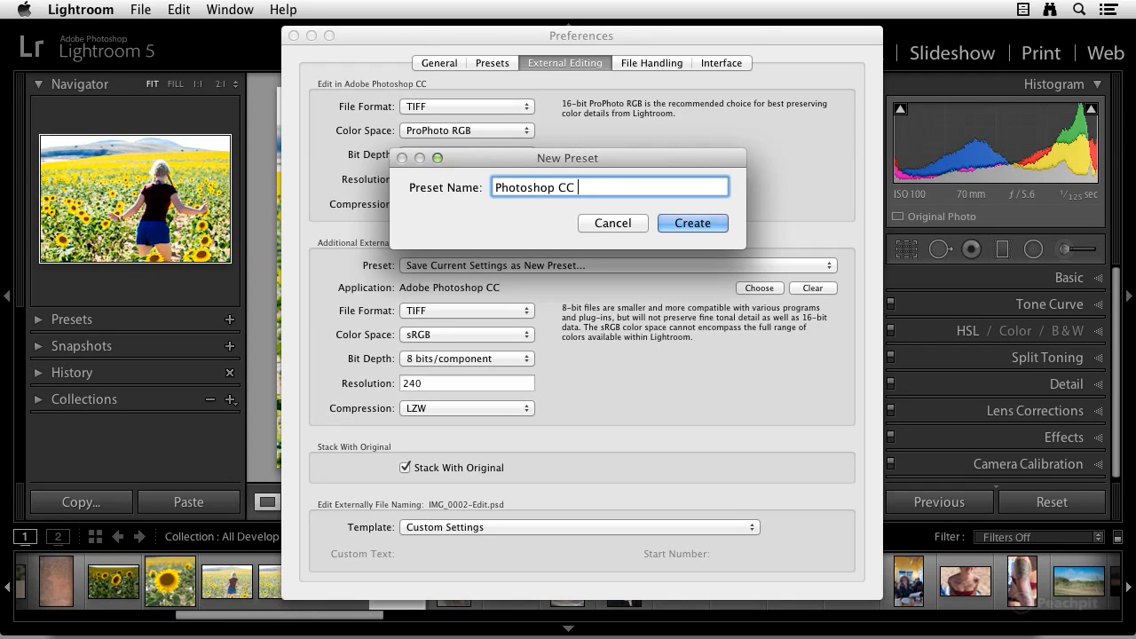
{"action": "type", "text": " 8-bit sRG"}
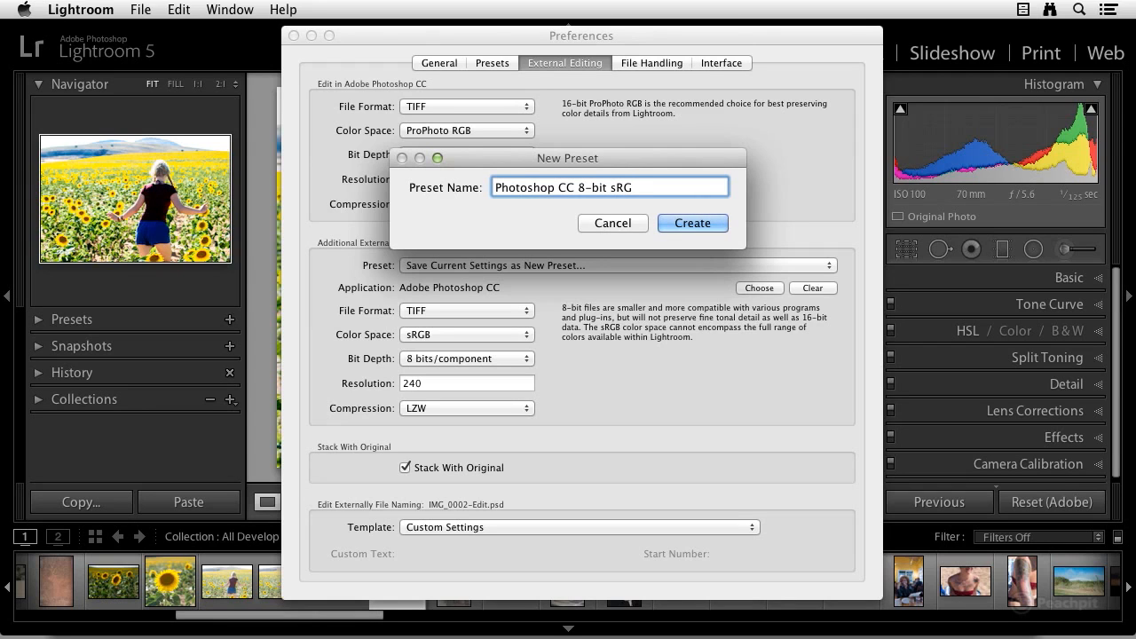
{"action": "type", "text": "B"}
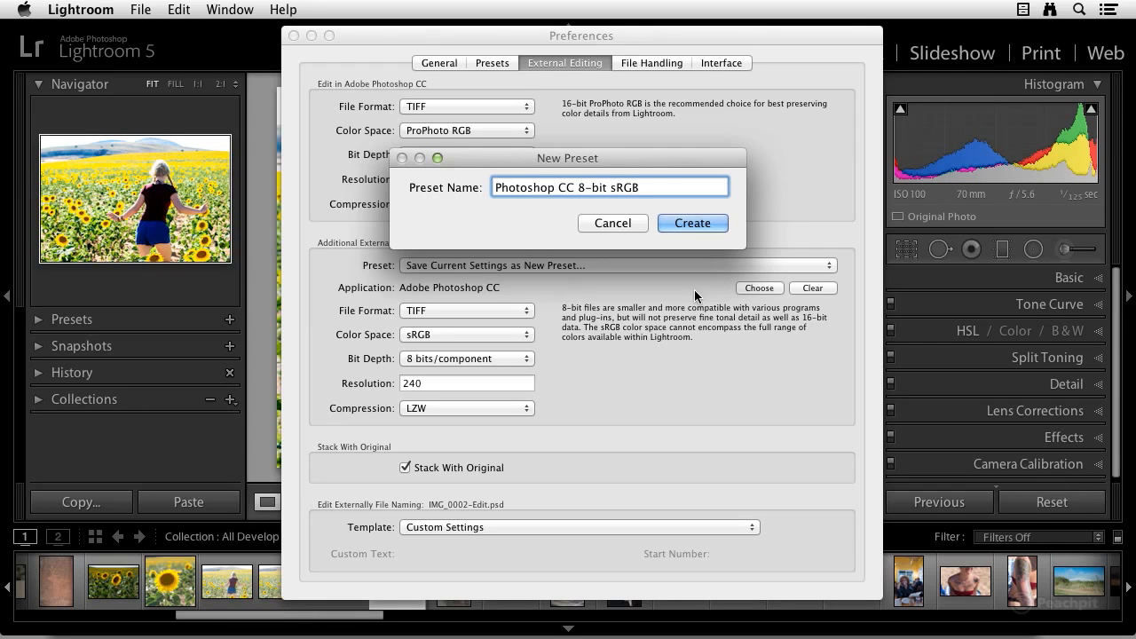
{"action": "left_click", "coordinate": [710, 224]}
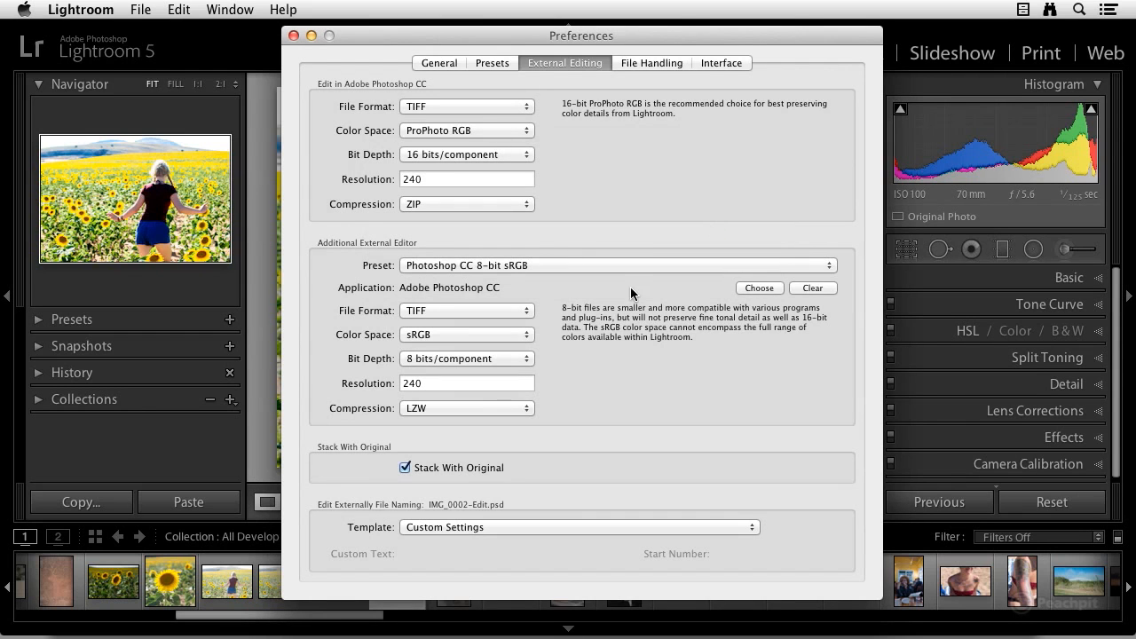
{"action": "left_click", "coordinate": [293, 36]}
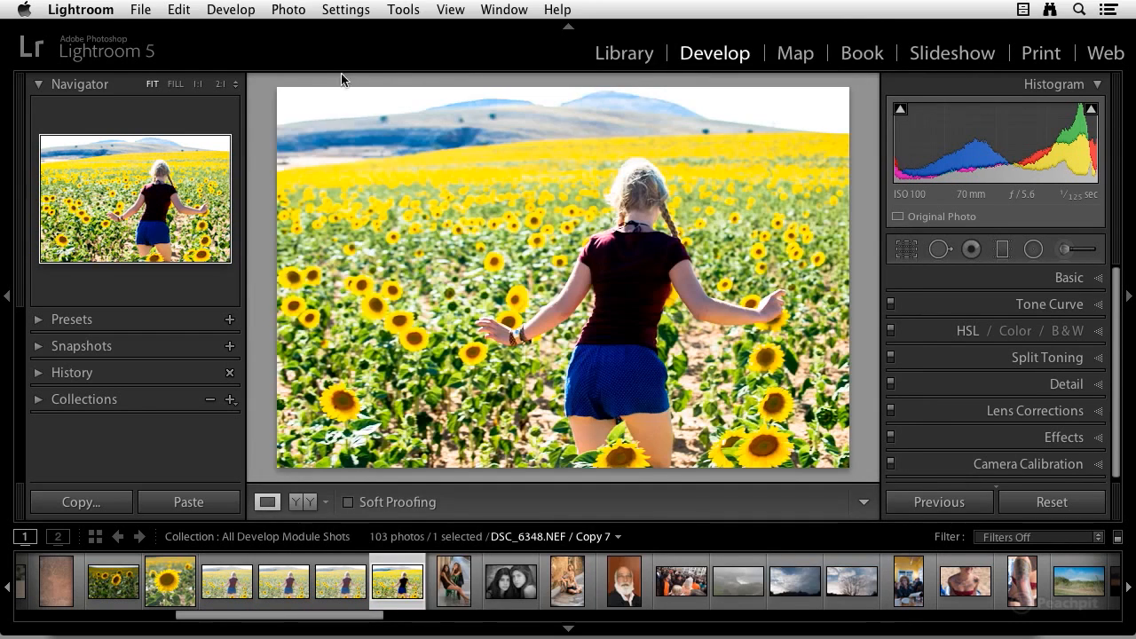
- Check the photo's external editor choices for the Photoshop CC 8-bit sRGB preset, without starting an edit
{"action": "right_click", "coordinate": [482, 230]}
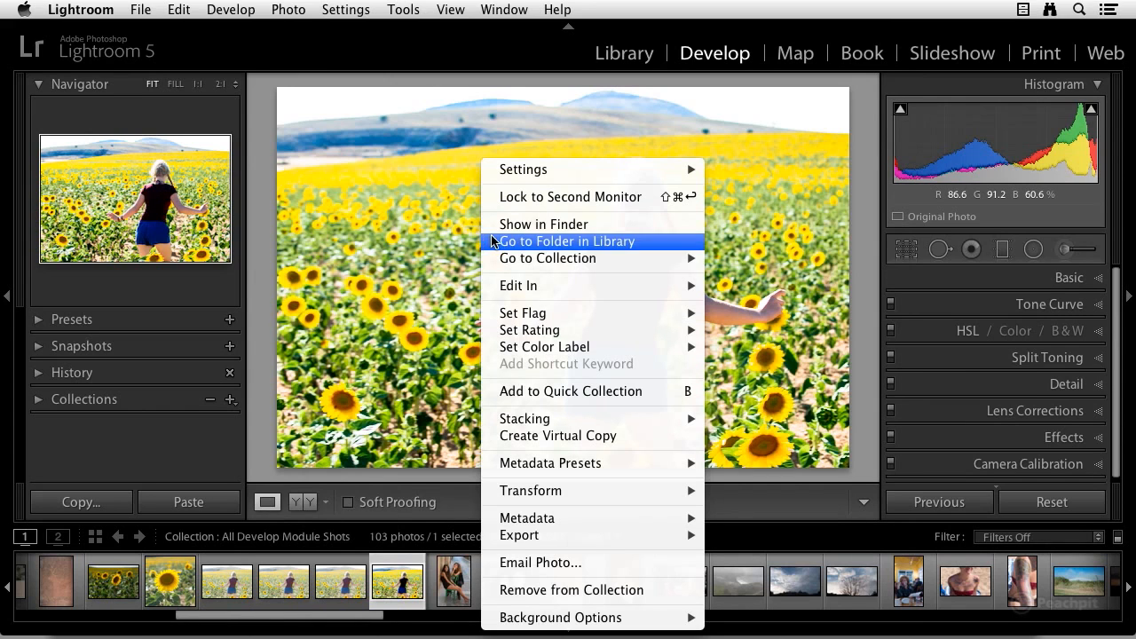
{"action": "mouse_move", "coordinate": [514, 284]}
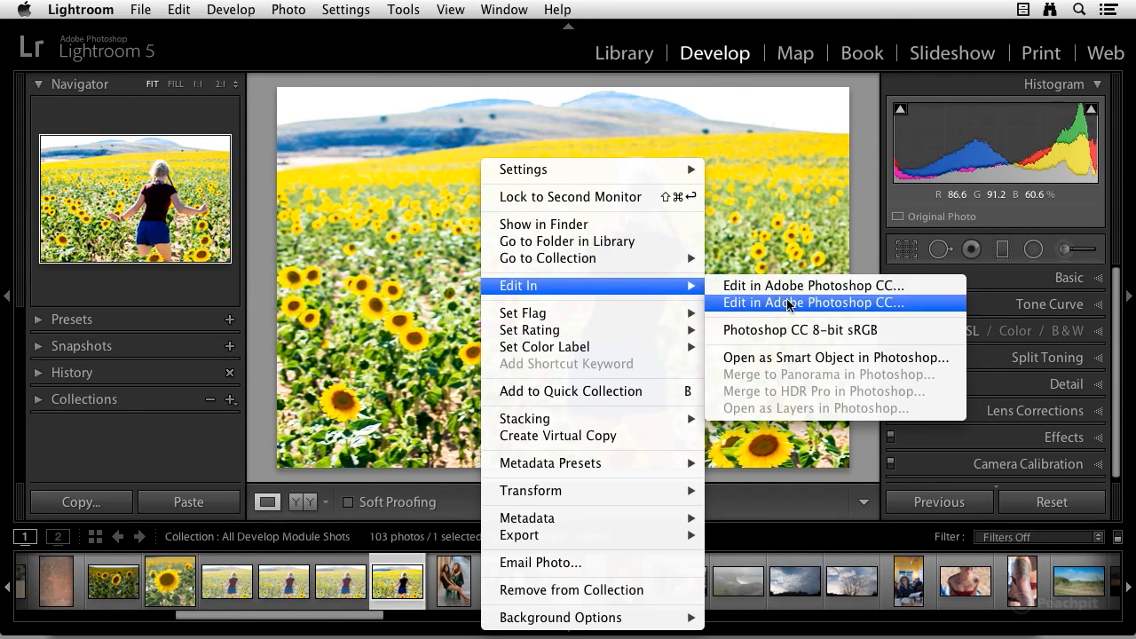
{"action": "left_click", "coordinate": [804, 329]}
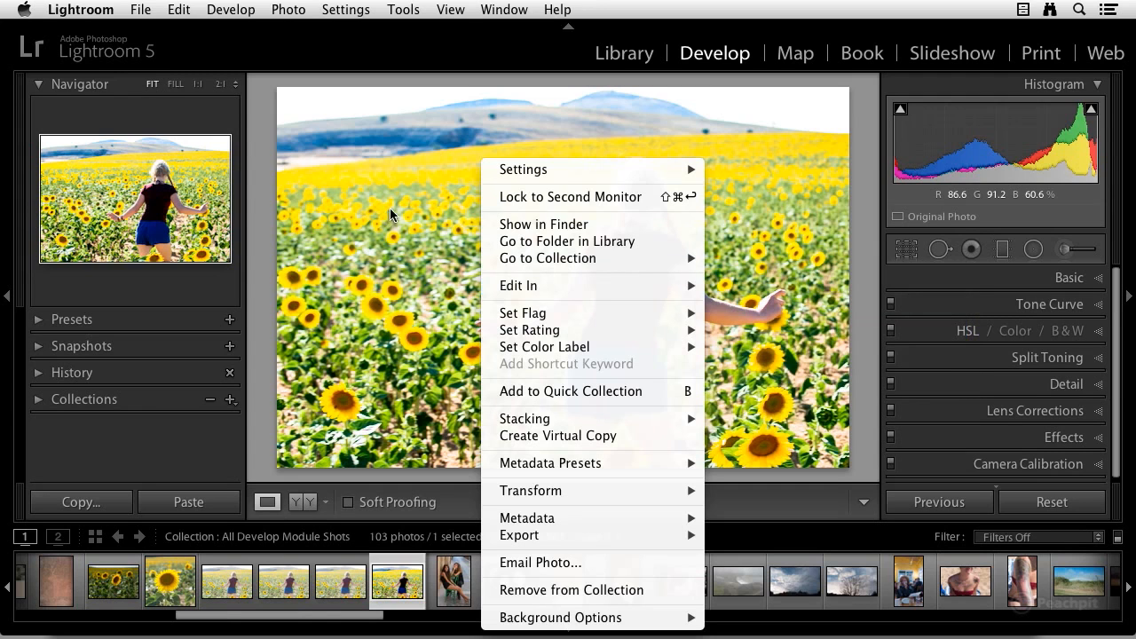
{"action": "left_click", "coordinate": [139, 10]}
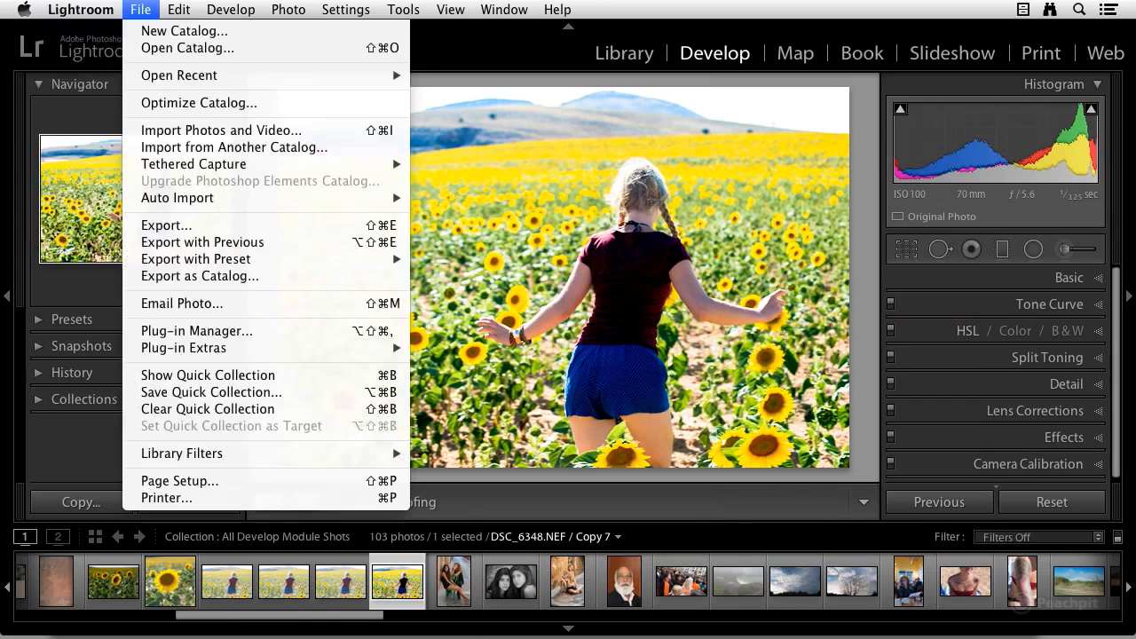
- Reopen the external editing preferences and review the additional editor's application chooser and the file naming templates without picking anything
{"action": "mouse_move", "coordinate": [102, 9]}
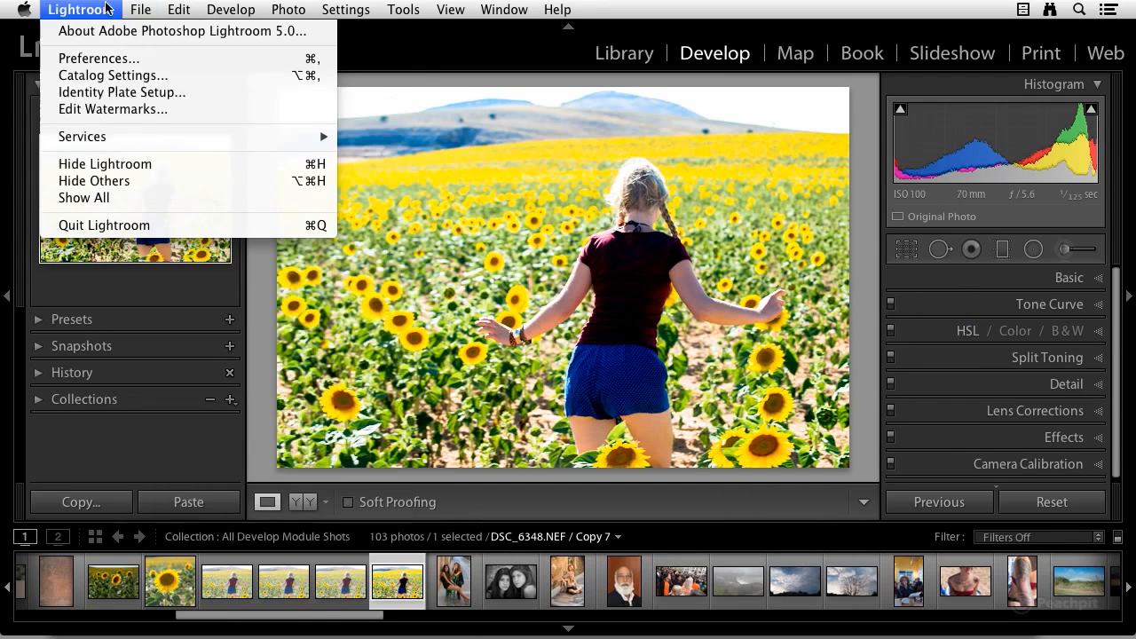
{"action": "left_click", "coordinate": [98, 59]}
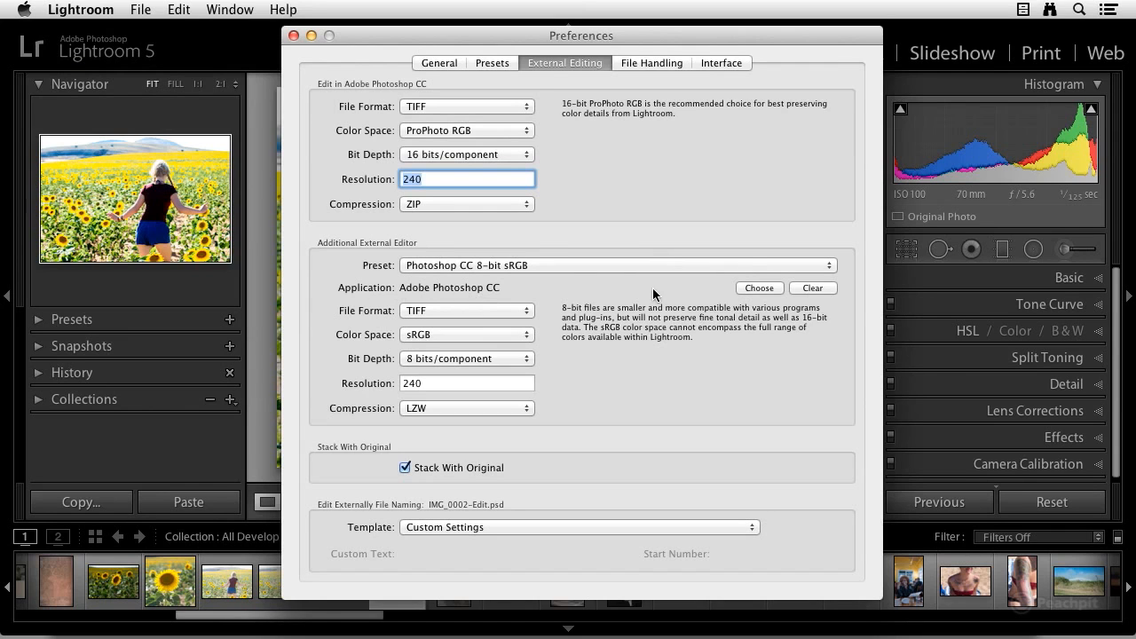
{"action": "left_click", "coordinate": [759, 287]}
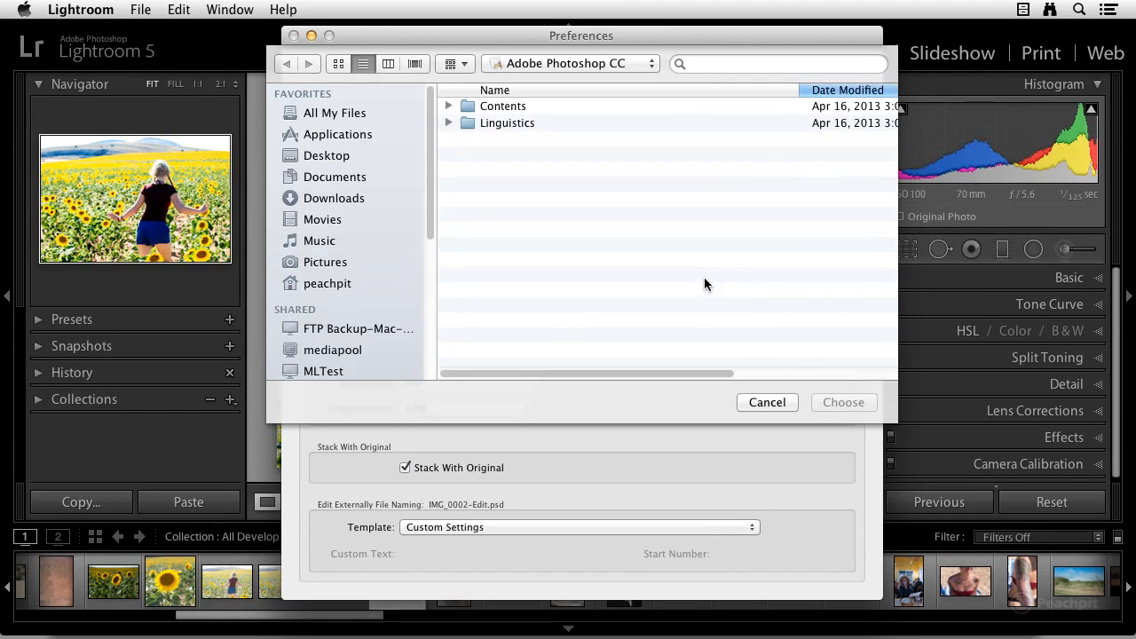
{"action": "left_click", "coordinate": [766, 401]}
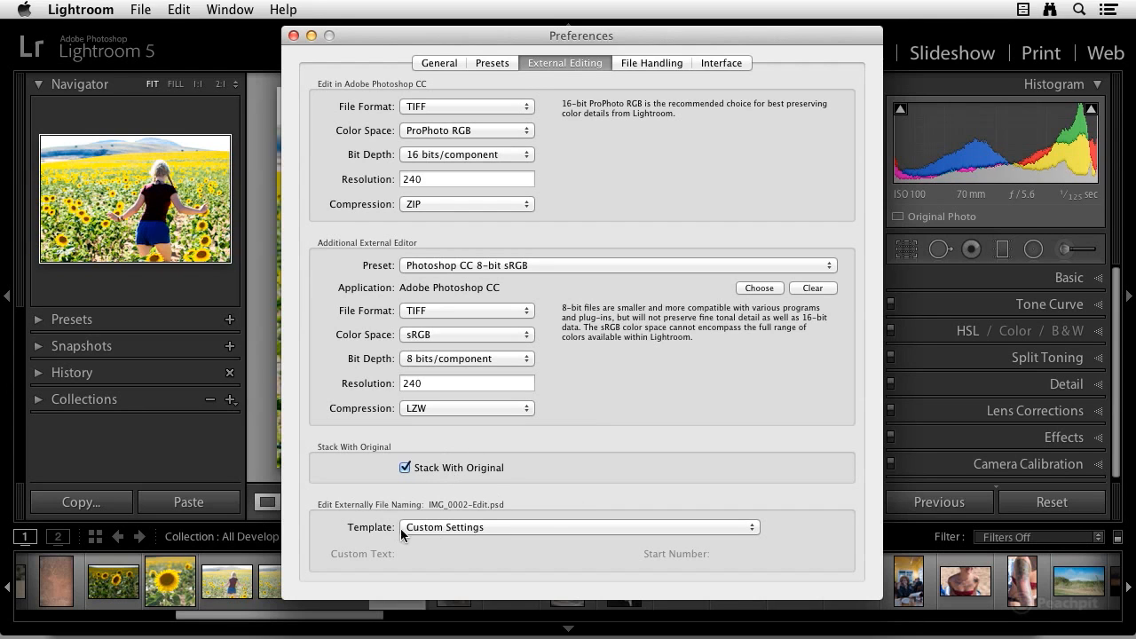
{"action": "left_click", "coordinate": [483, 524]}
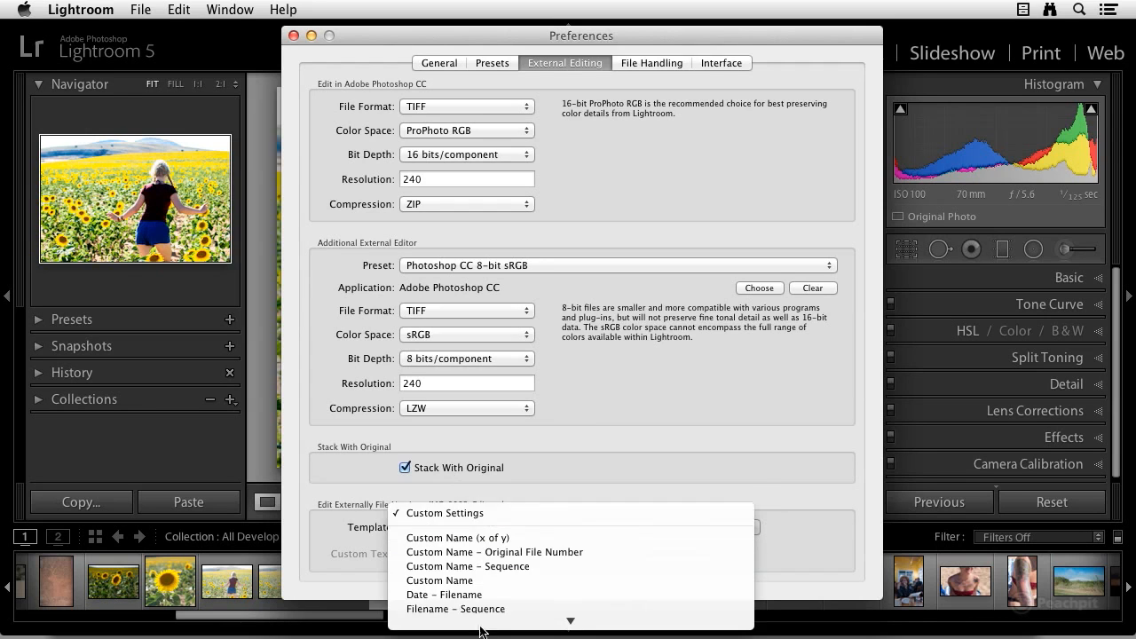
{"action": "left_click", "coordinate": [485, 485]}
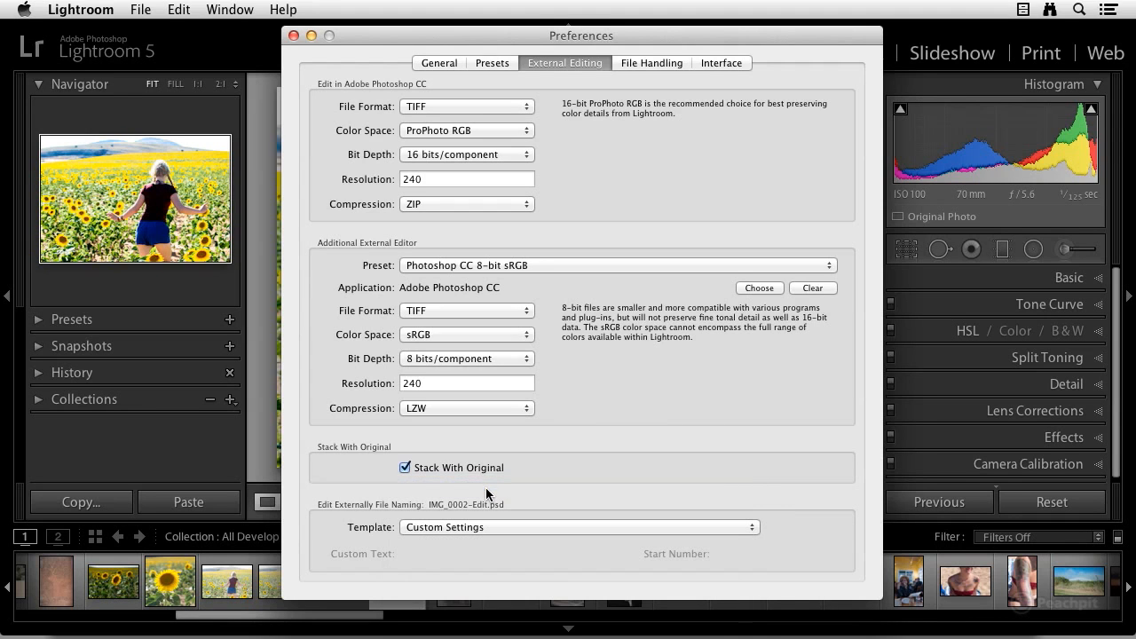